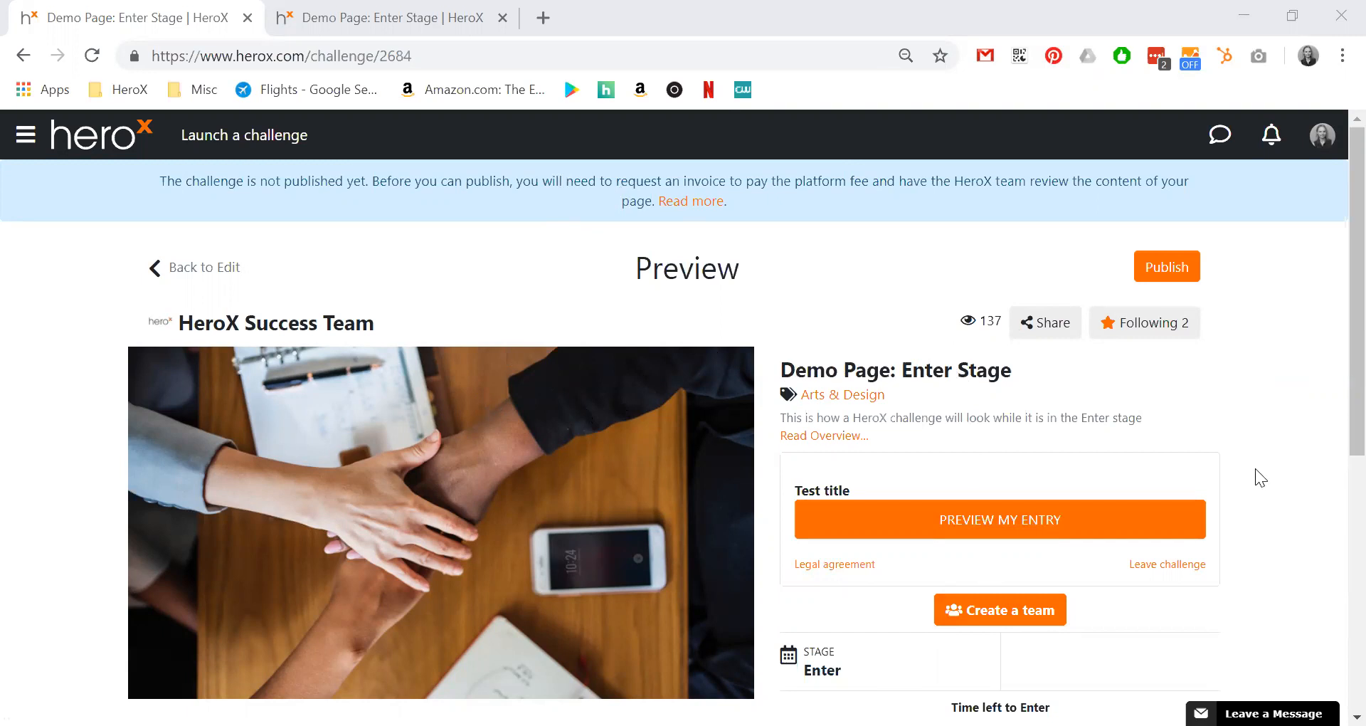
# Start a team, enter one invitee's e-mail address, and add two more invitation slots.
pyautogui.click(999, 618)
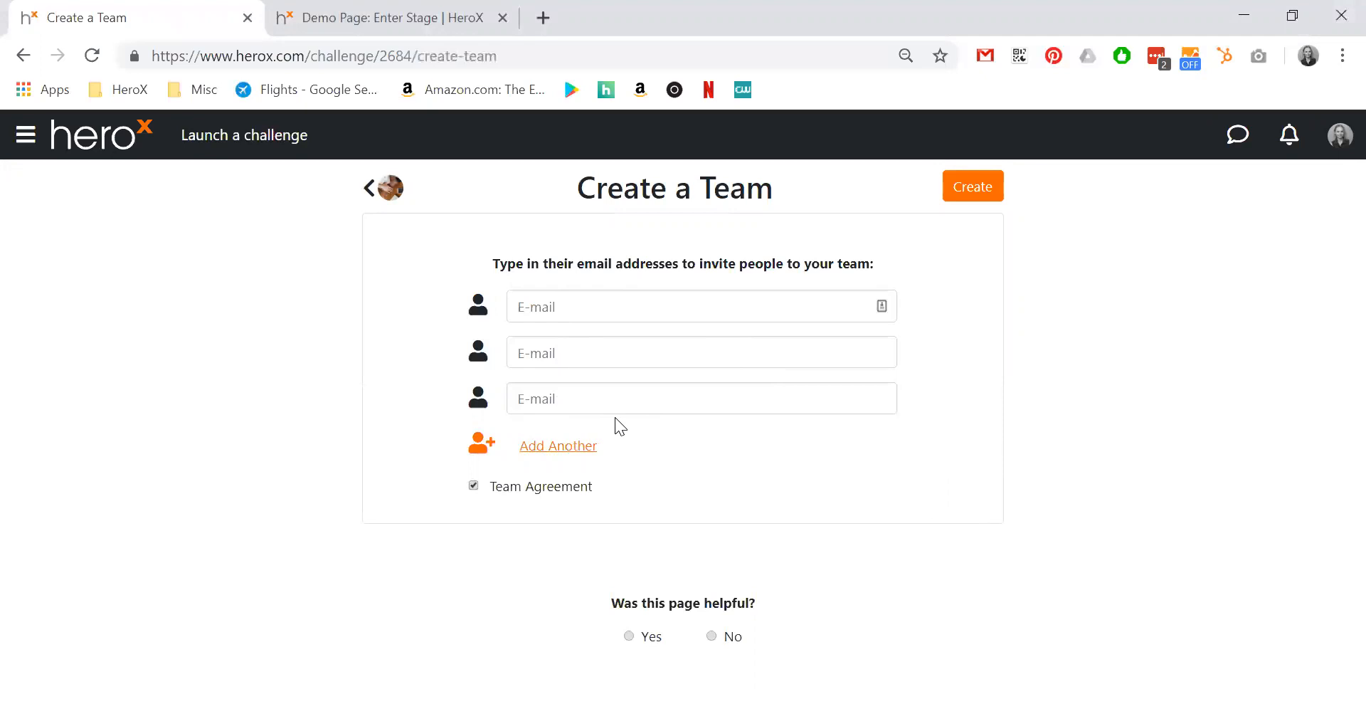
pyautogui.click(545, 305)
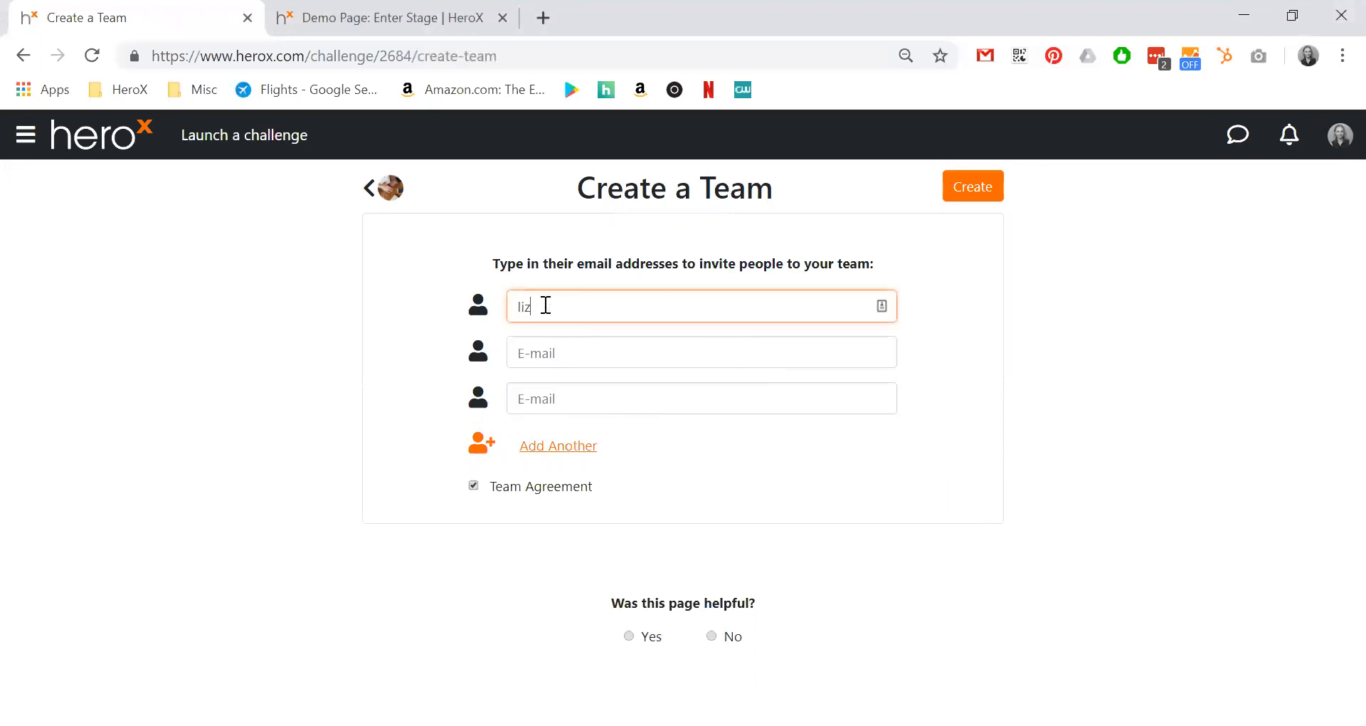
pyautogui.press('Tab')
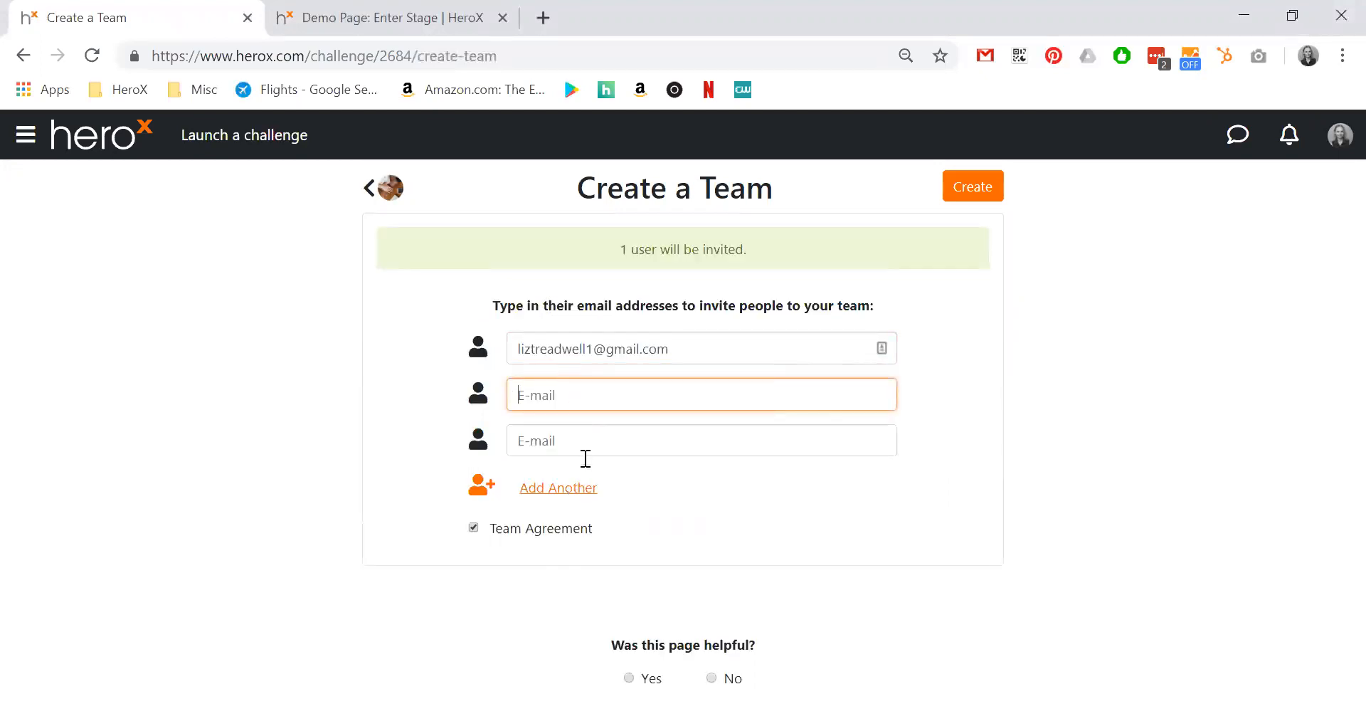
pyautogui.click(562, 496)
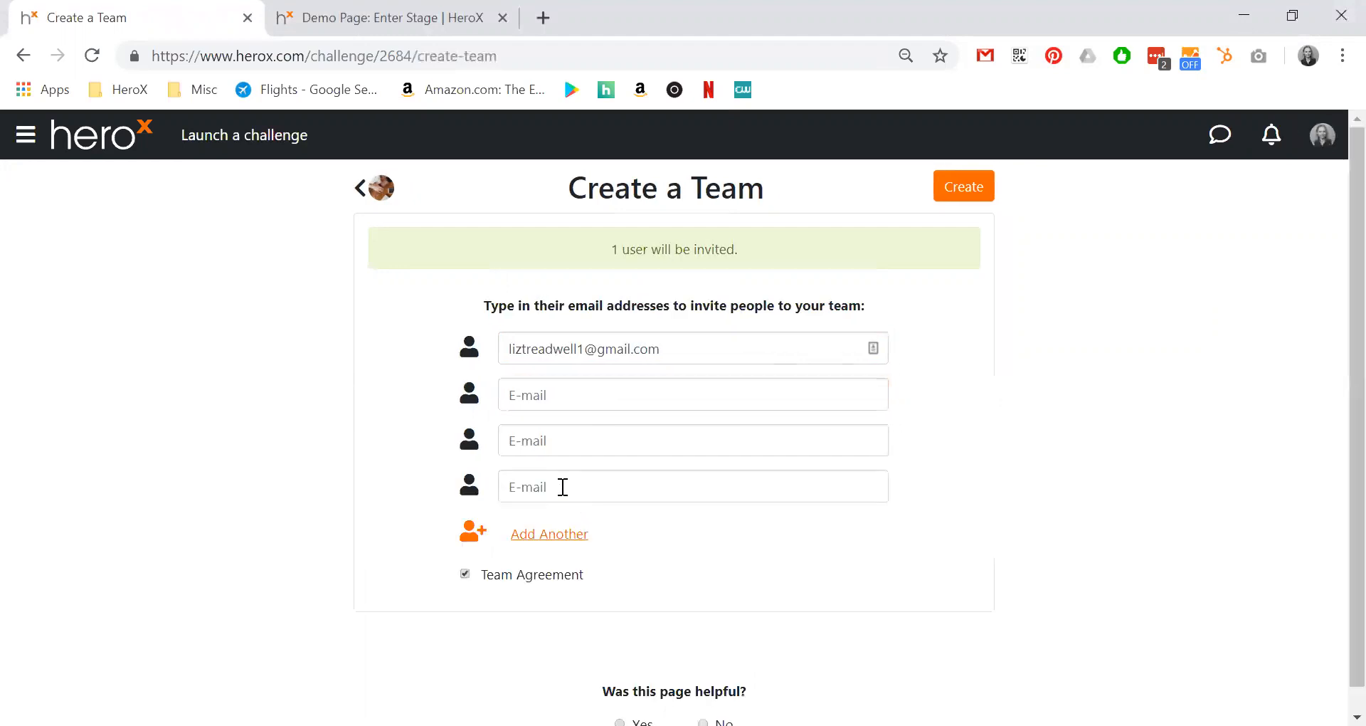
pyautogui.click(555, 535)
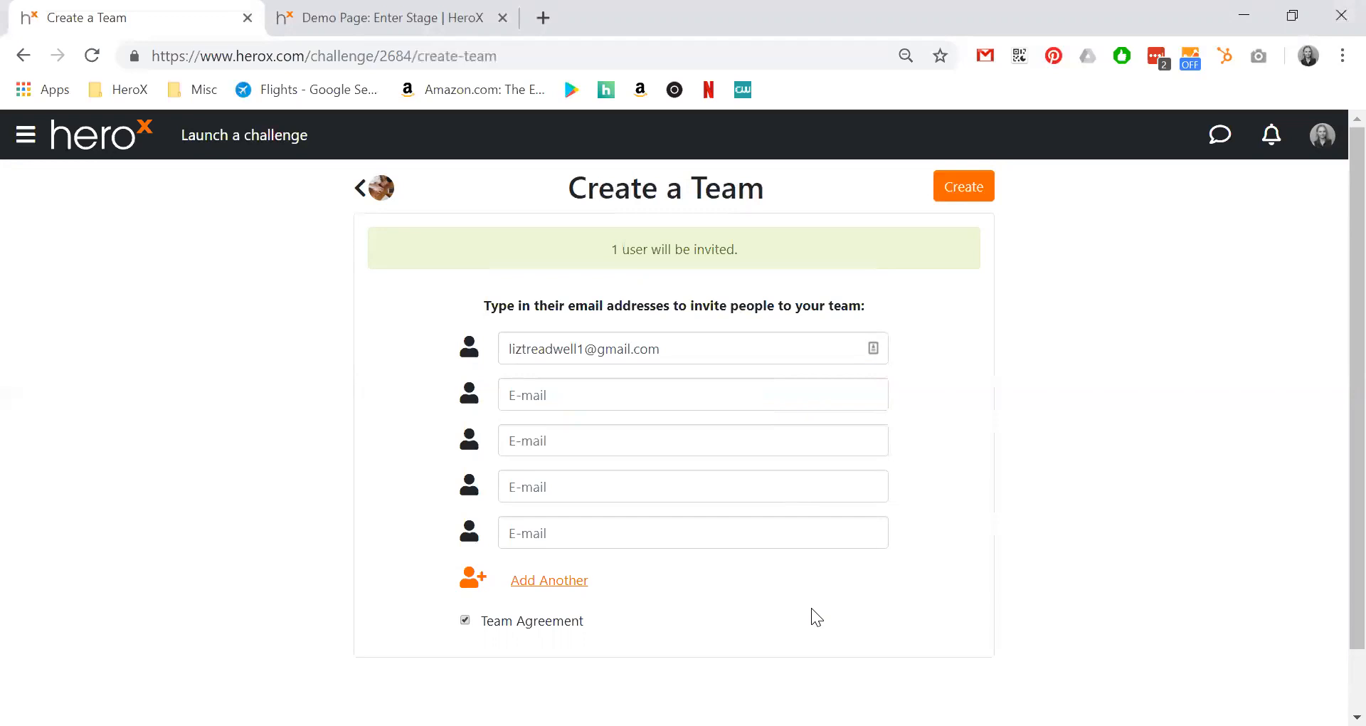
# Create the team and view its private forum, highlighting the members-only notice.
pyautogui.click(965, 193)
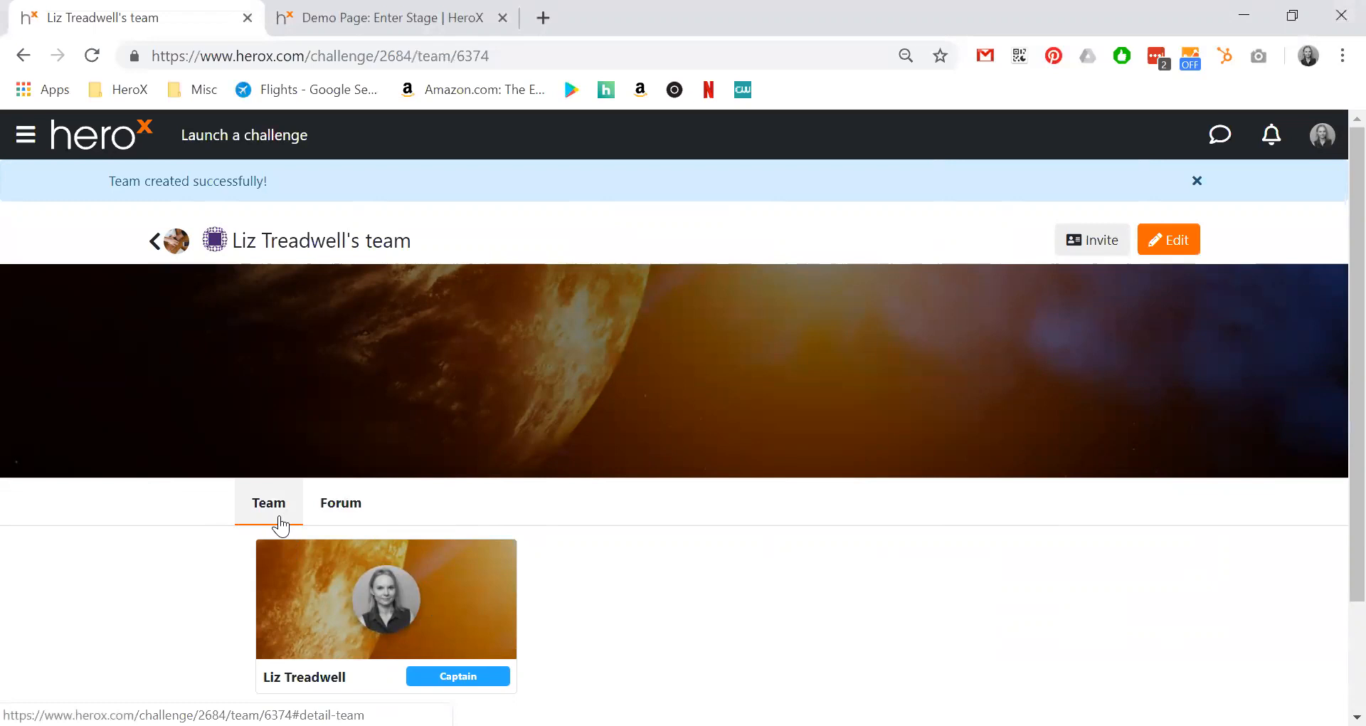
pyautogui.click(352, 514)
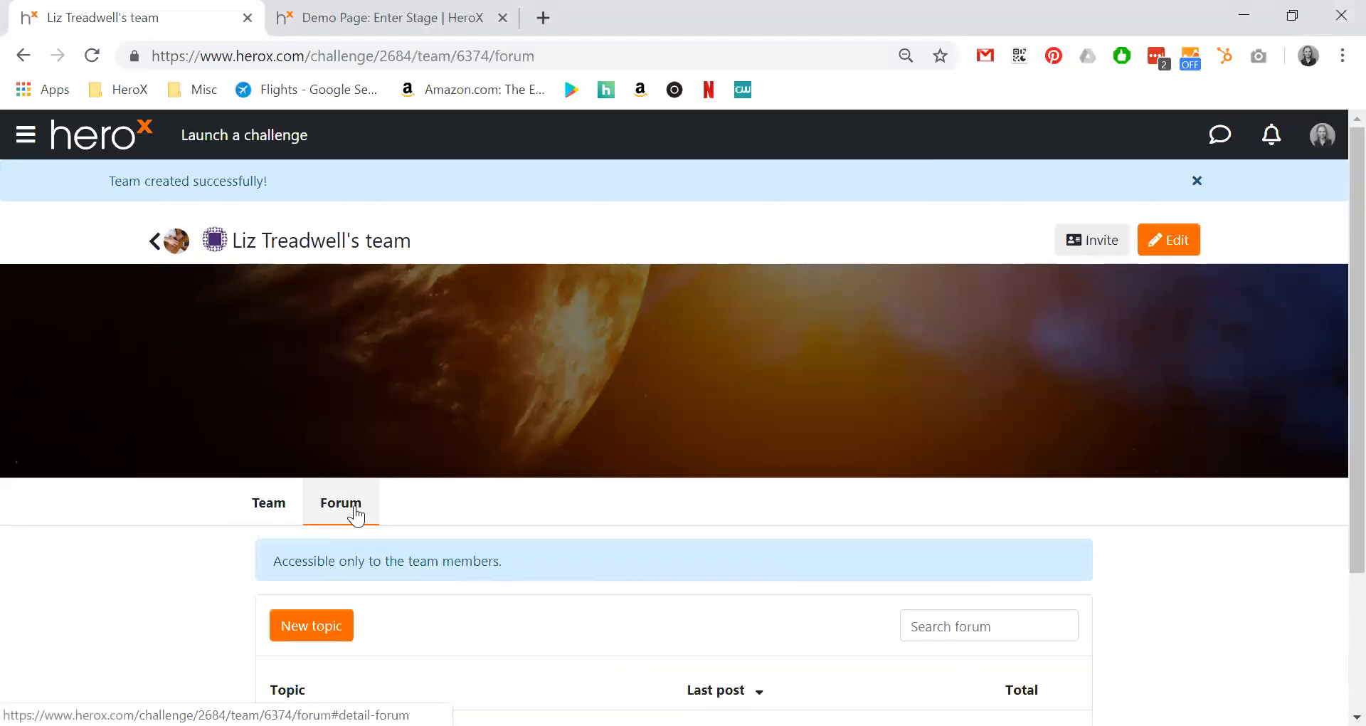
pyautogui.scroll(-2, 744, 501)
pyautogui.moveTo(511, 463); pyautogui.dragTo(270, 455)
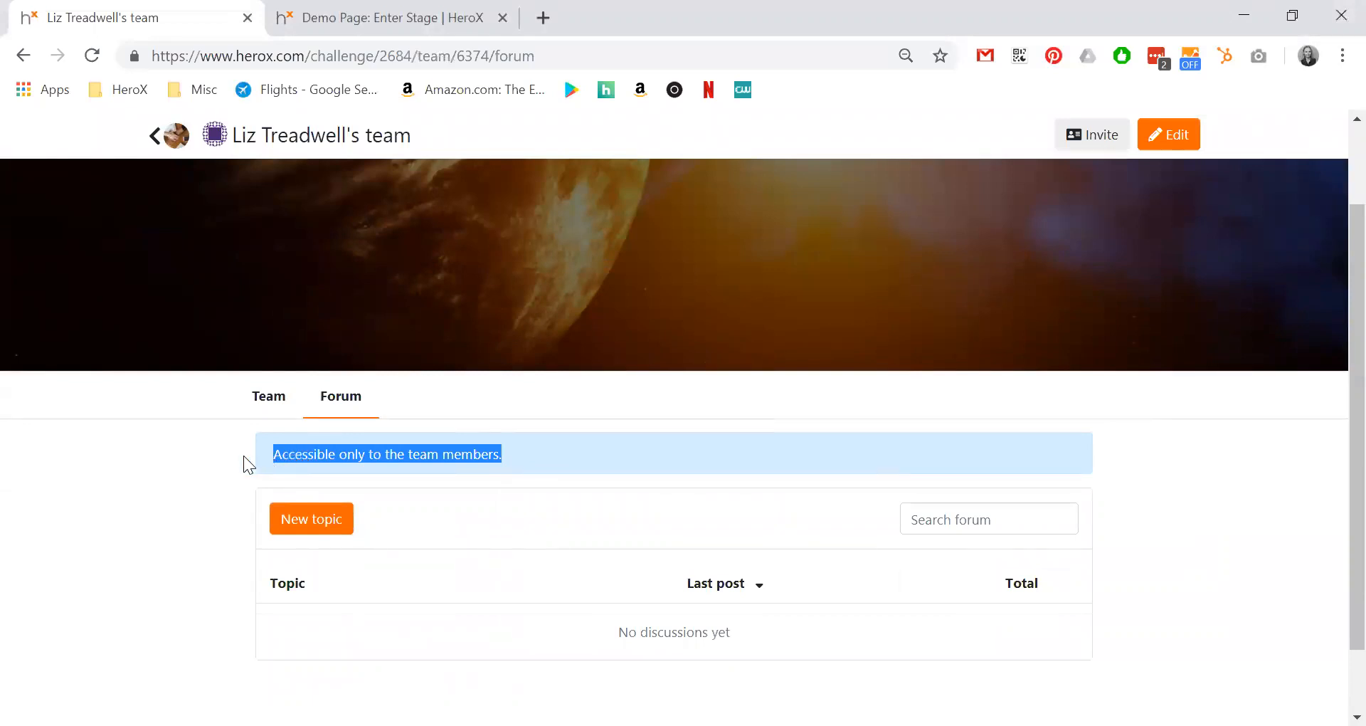
pyautogui.click(158, 517)
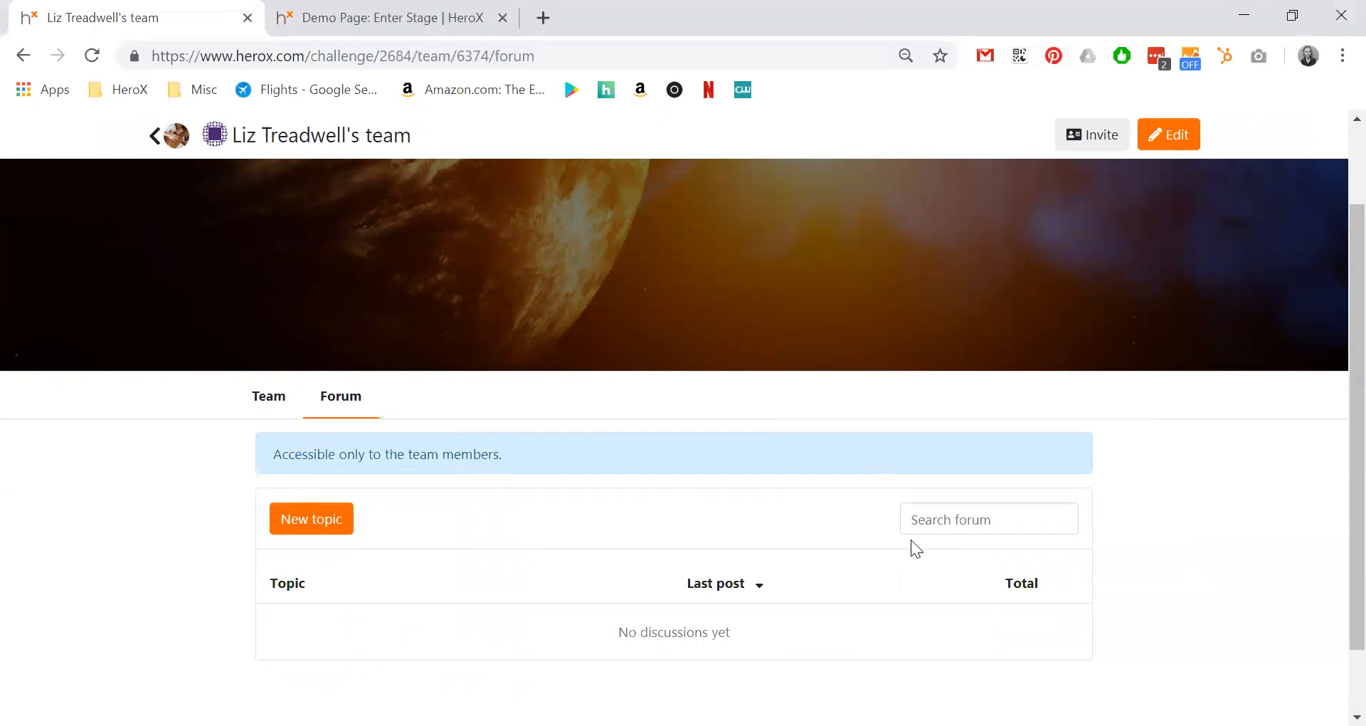
# Look at the team's invite-members page, then return to the team's main page.
pyautogui.scroll(2, 910, 540)
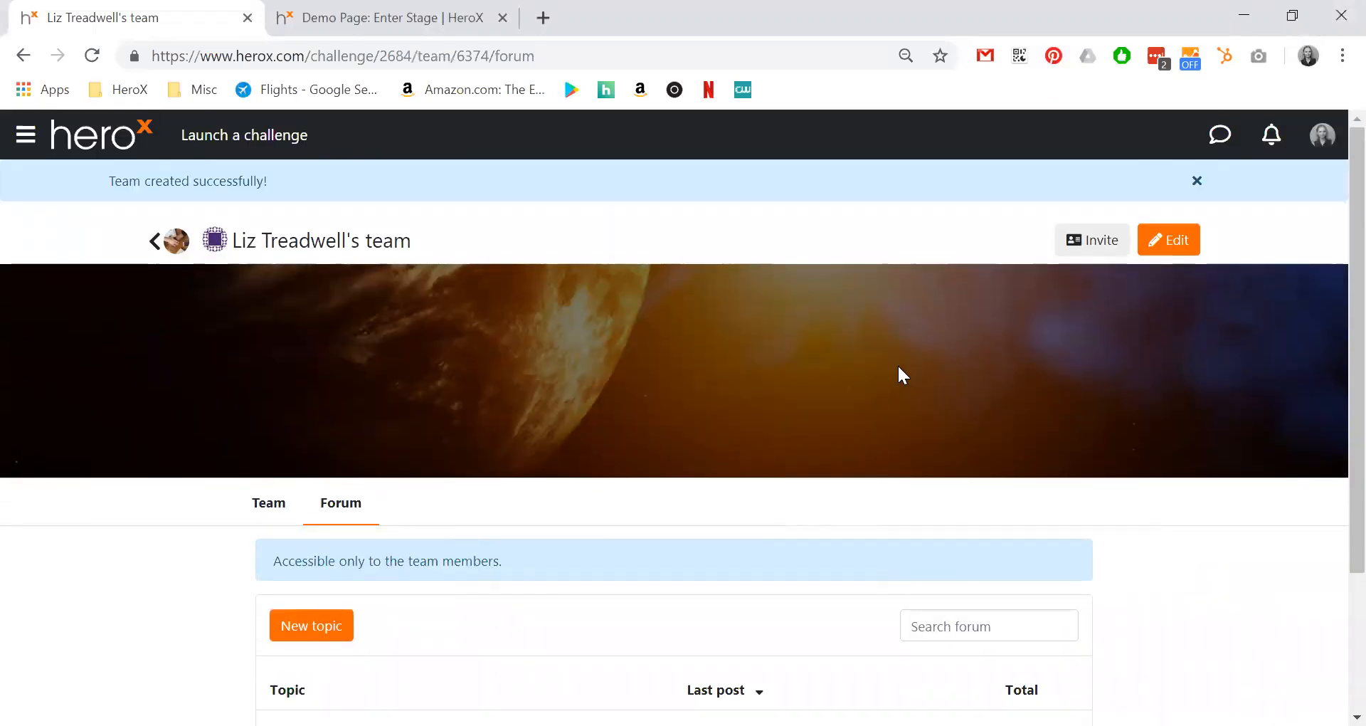
pyautogui.click(1088, 240)
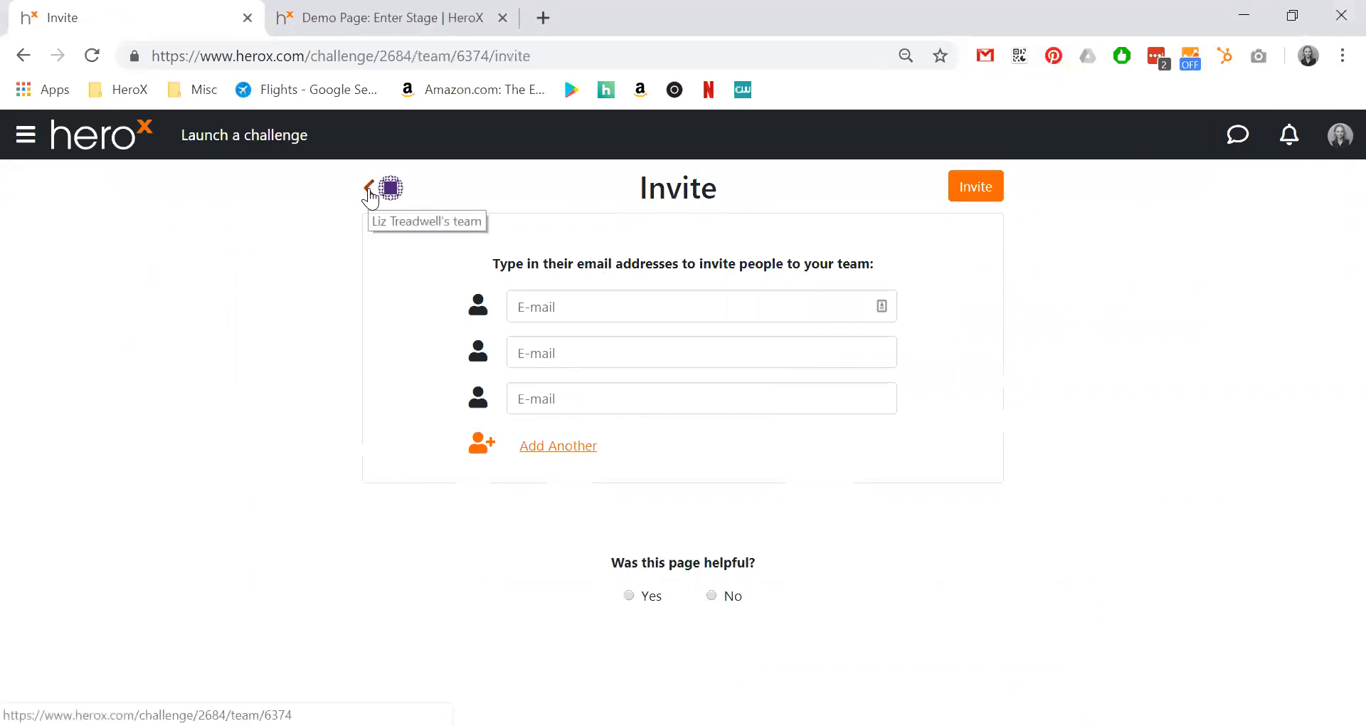
pyautogui.click(369, 189)
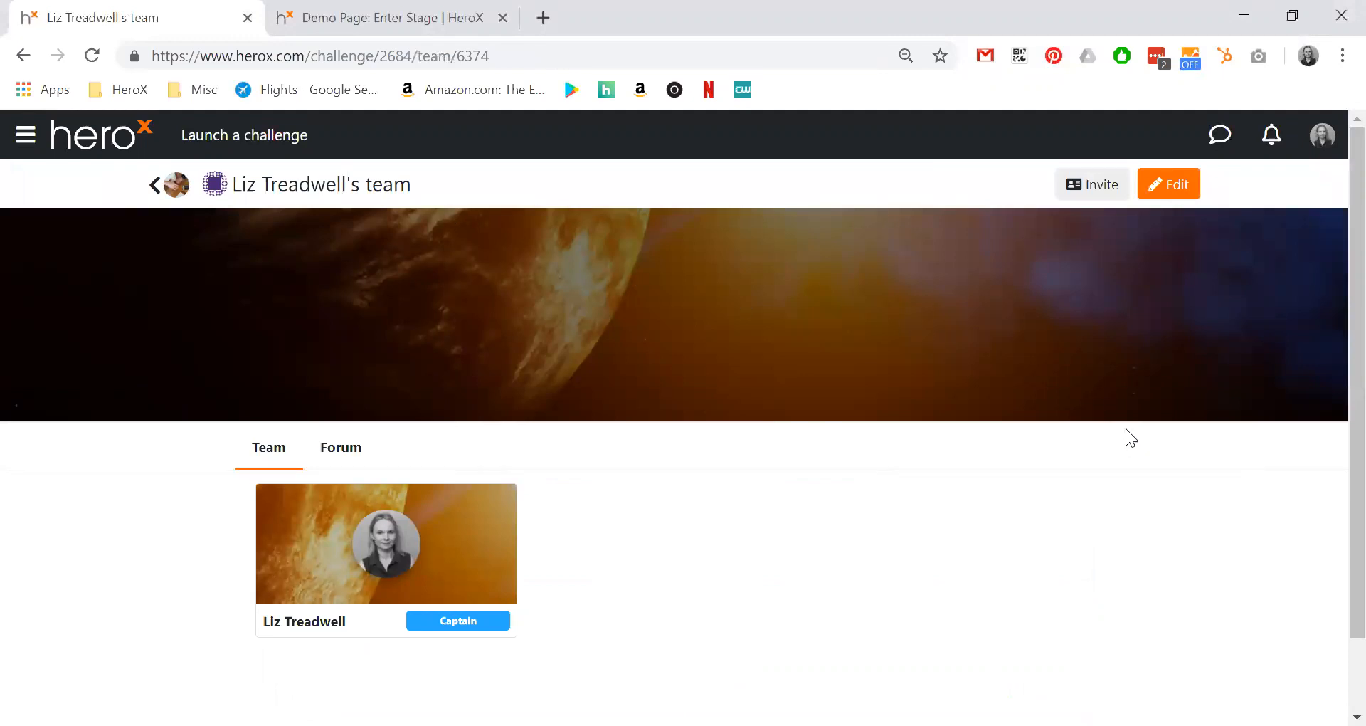
pyautogui.click(1174, 192)
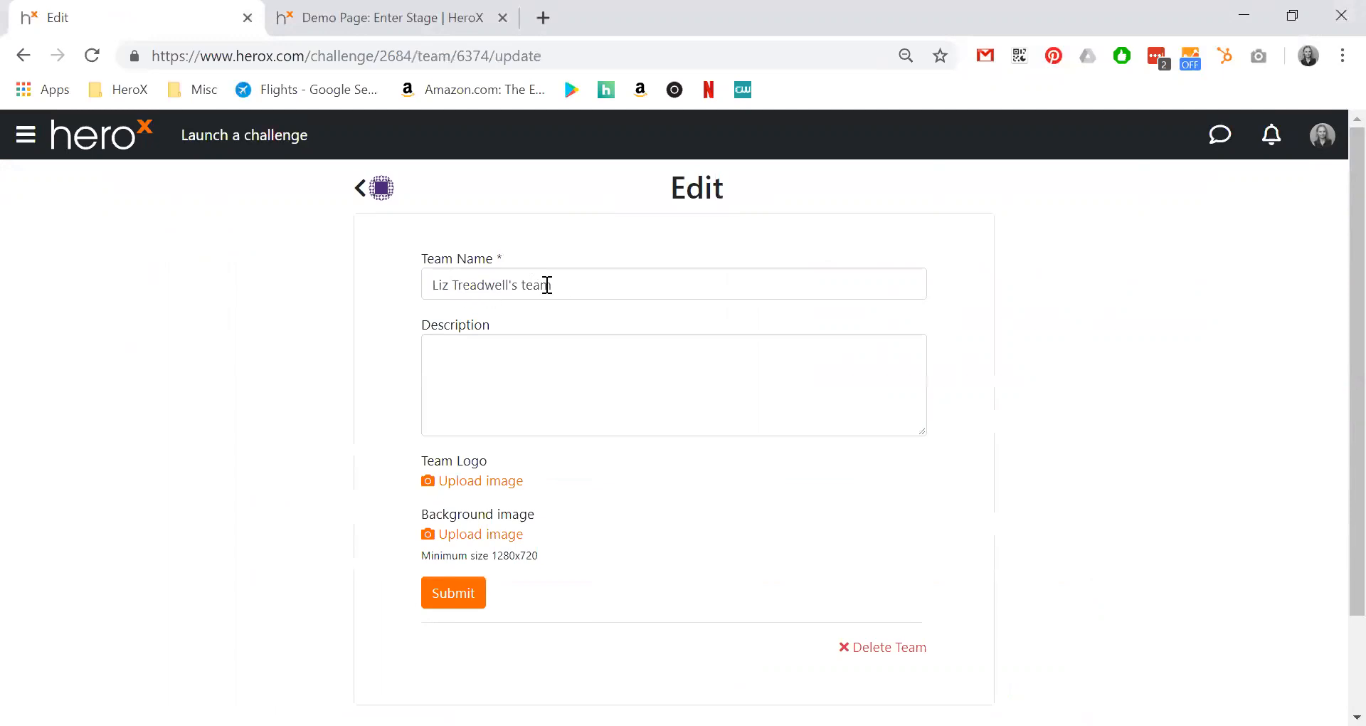
pyautogui.click(494, 380)
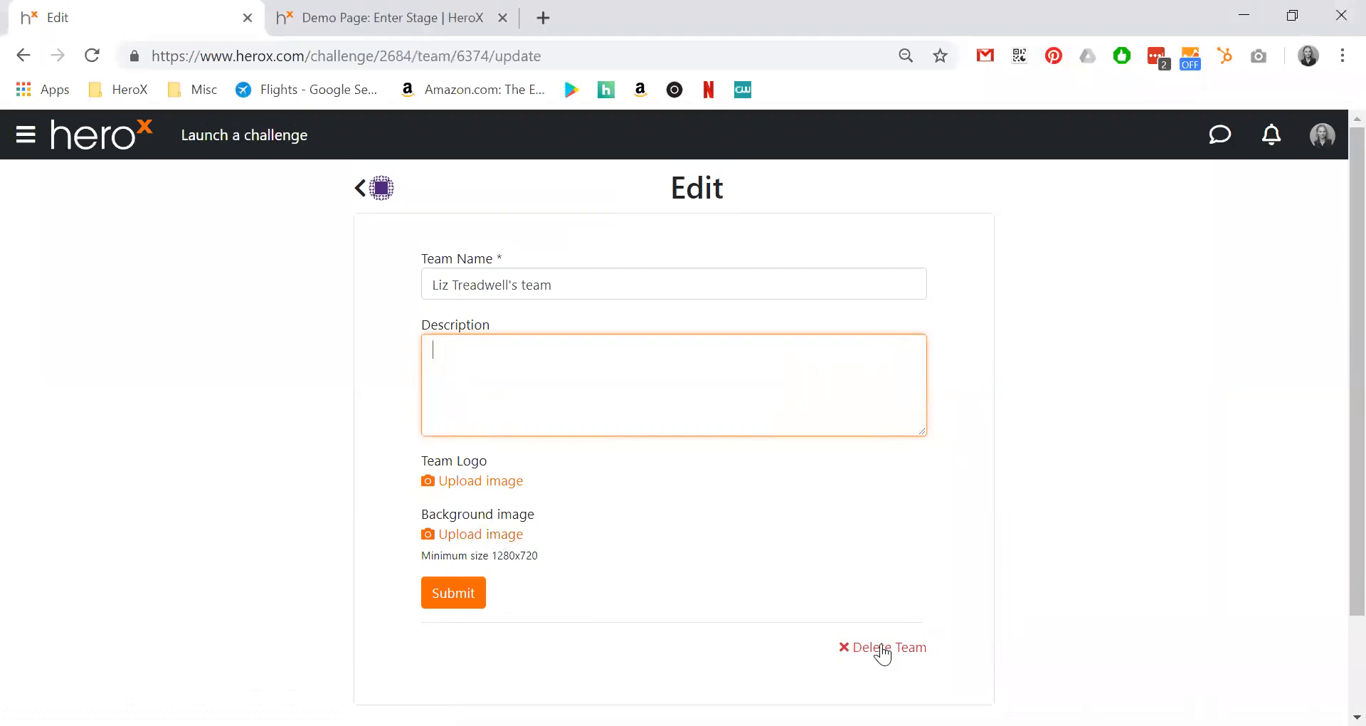
pyautogui.click(362, 190)
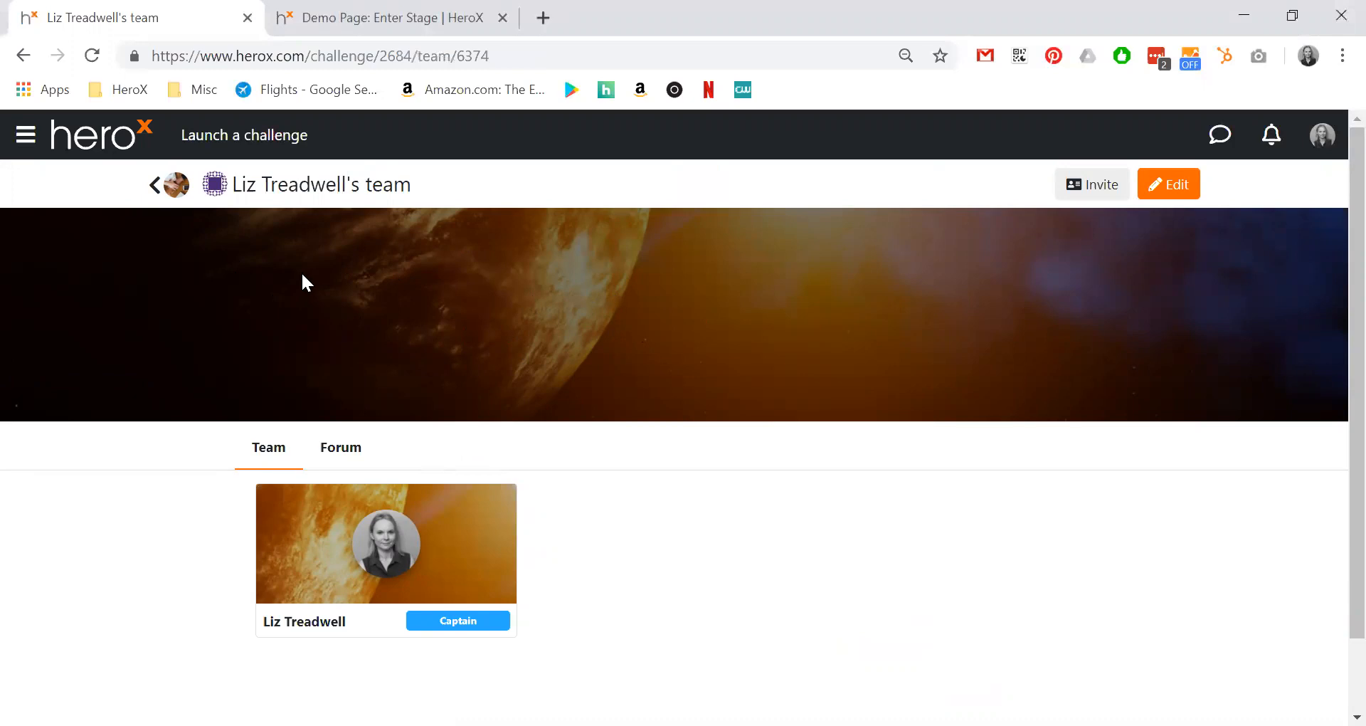
# Reload the challenge preview so it shows the new team, and open the team page in a new tab.
pyautogui.click(361, 17)
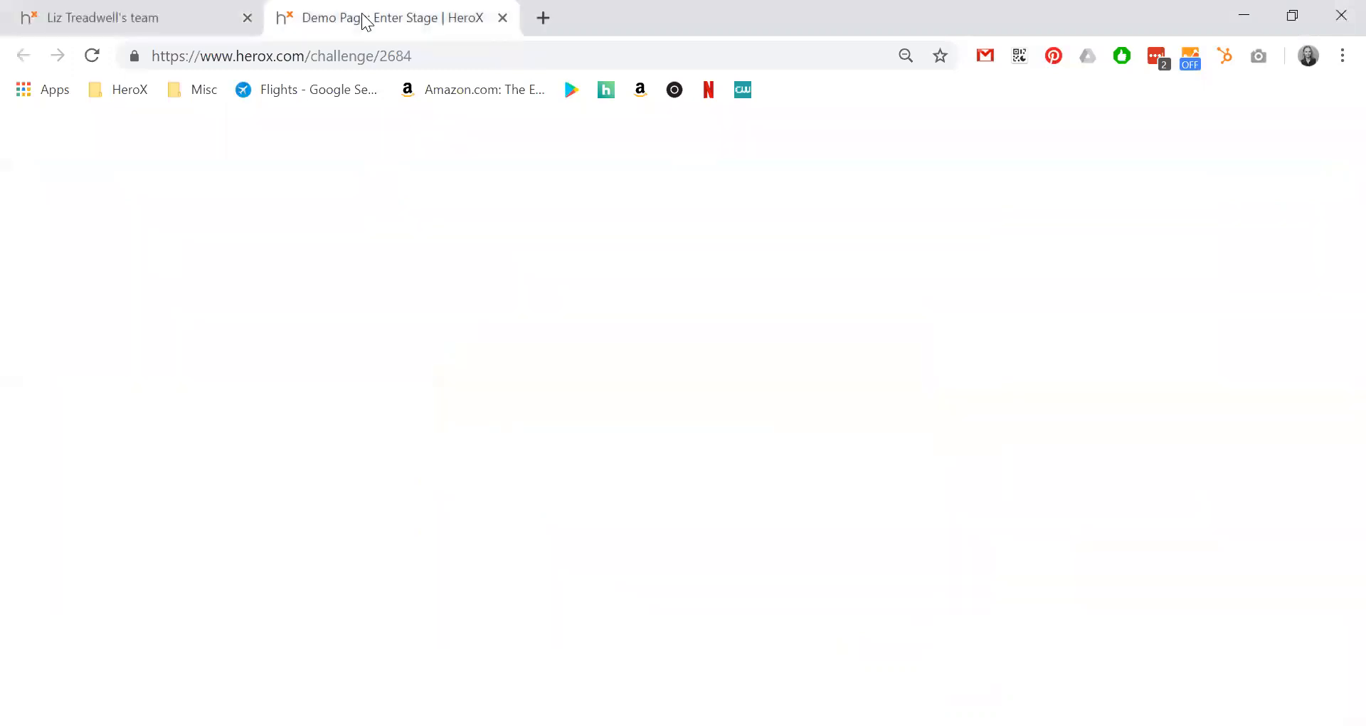
pyautogui.click(91, 56)
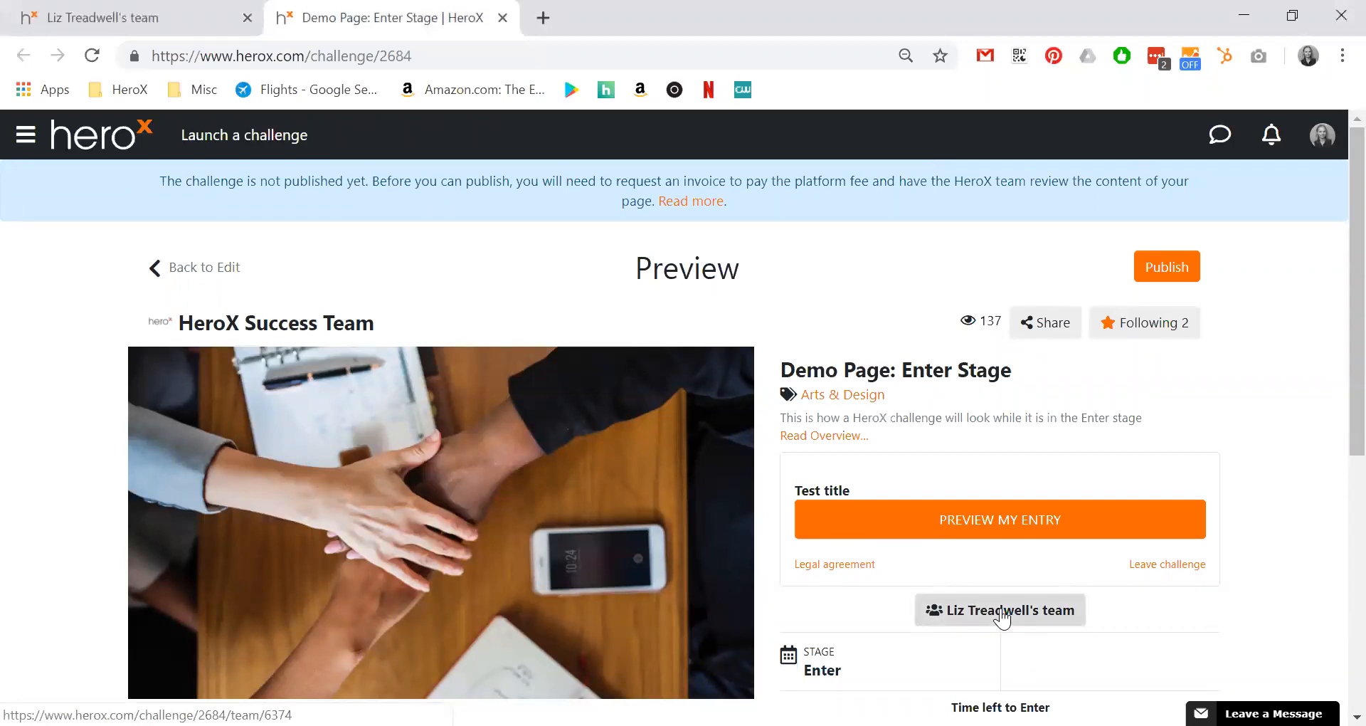
pyautogui.rightClick(1001, 616)
pyautogui.click(1046, 389)
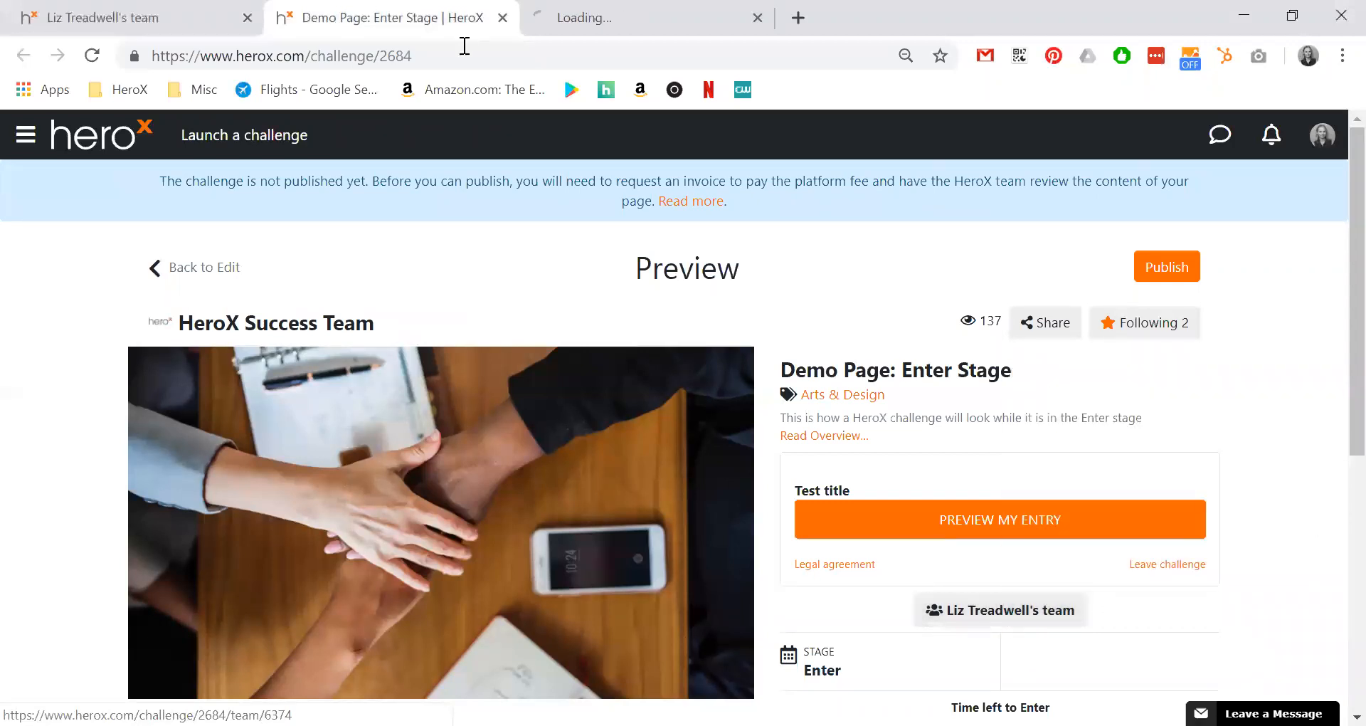
pyautogui.click(566, 18)
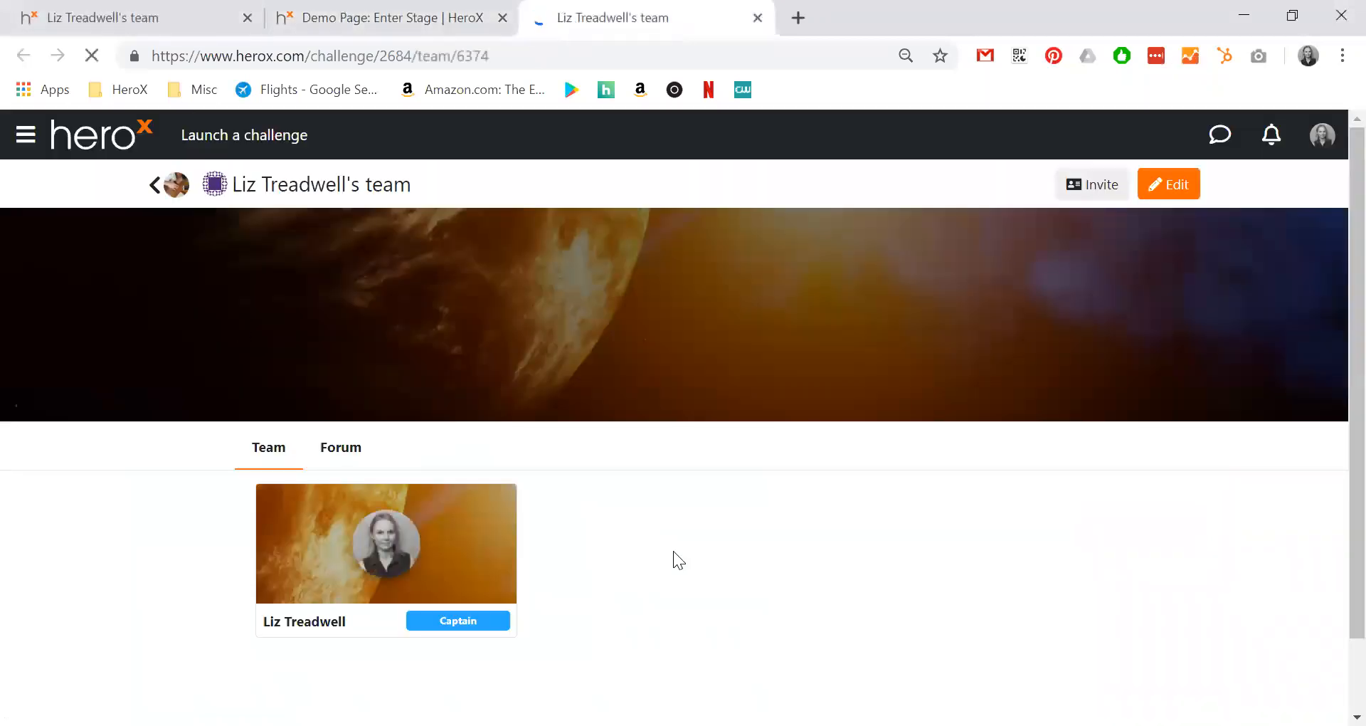
pyautogui.click(396, 17)
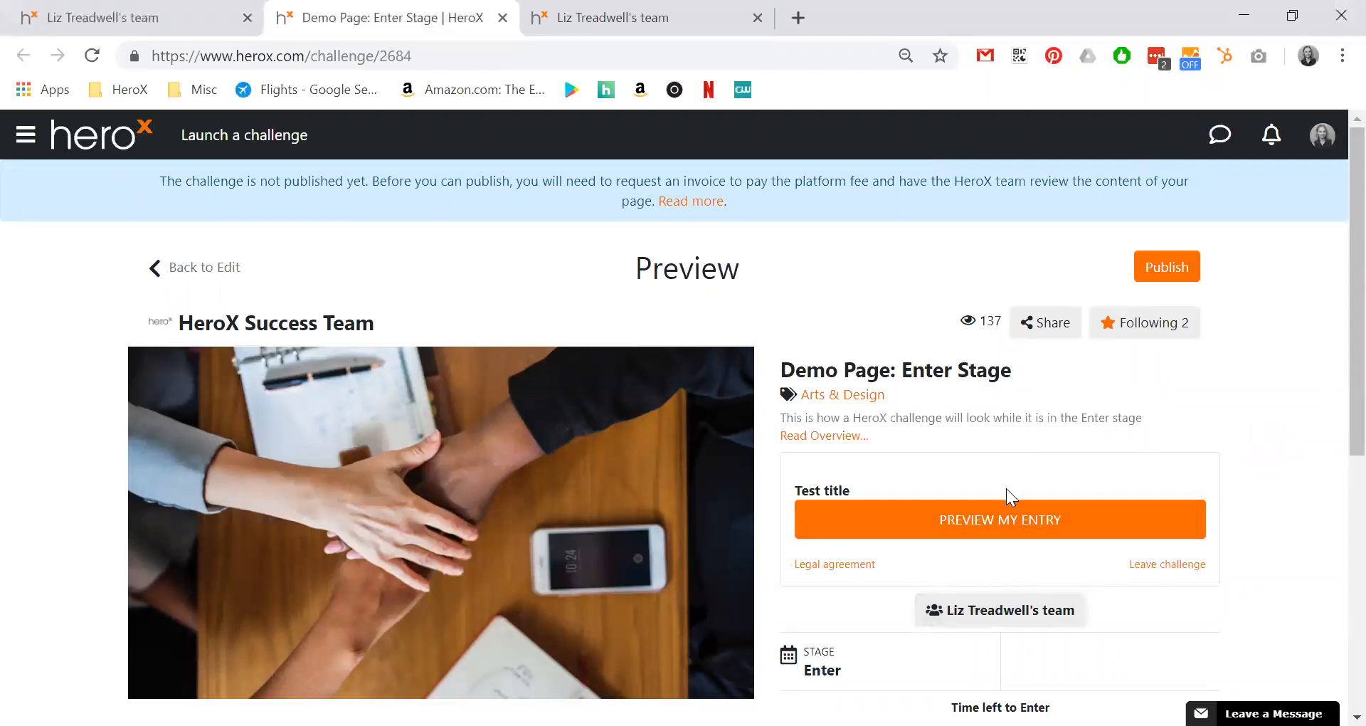
# Reopen the existing entry for editing and enter 'This is a test' in the Sample submission field.
pyautogui.click(1018, 527)
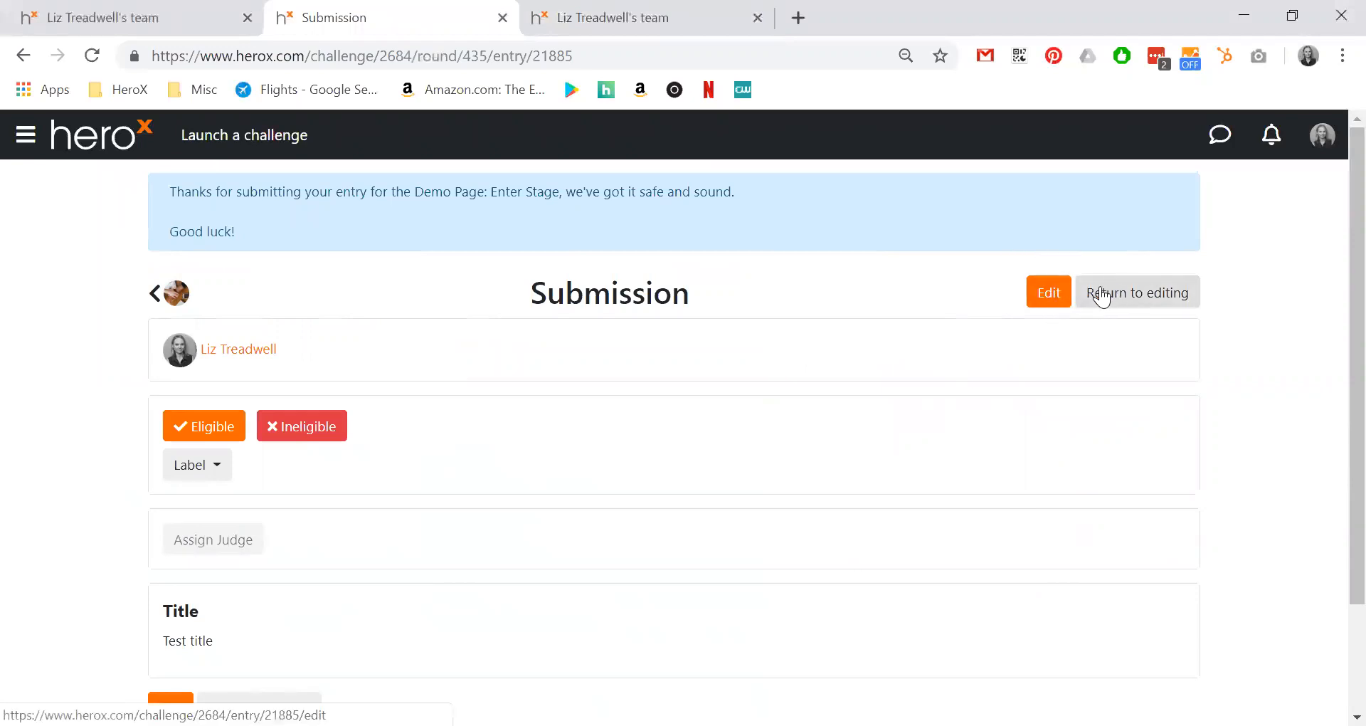
pyautogui.click(1043, 299)
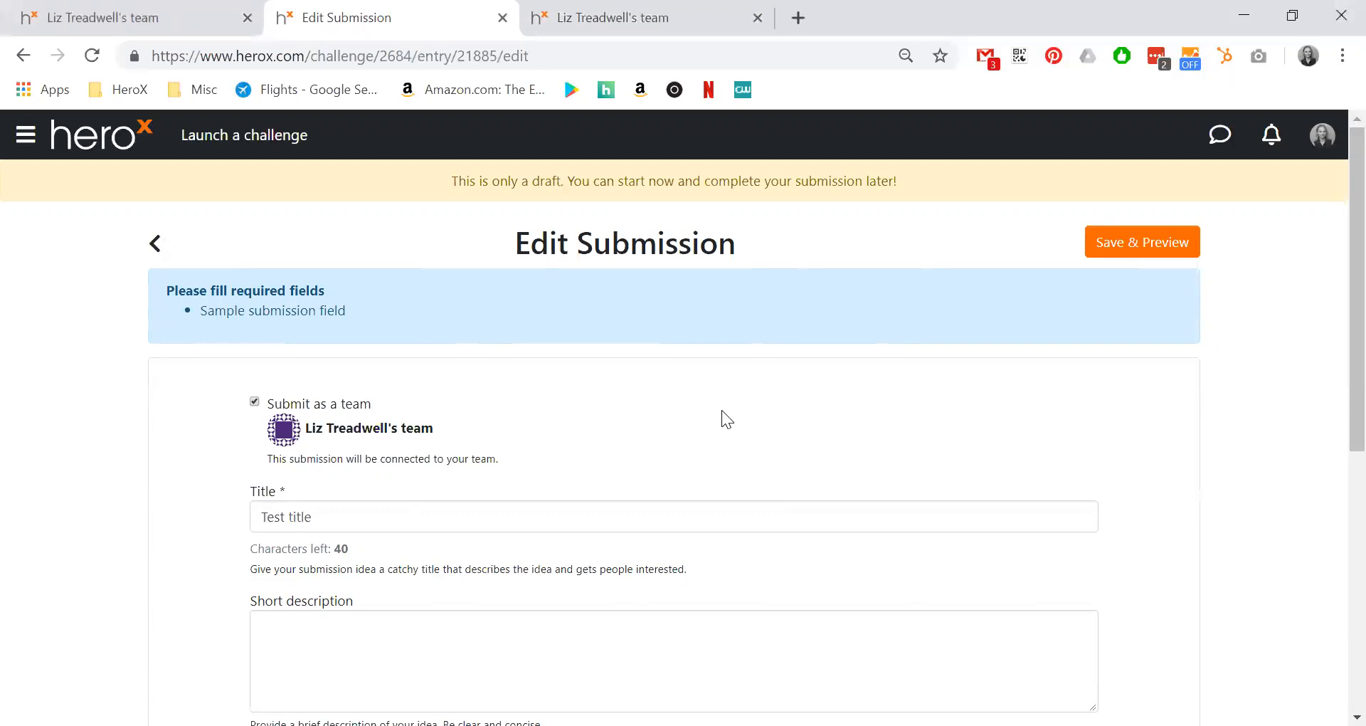
pyautogui.scroll(-3, 715, 408)
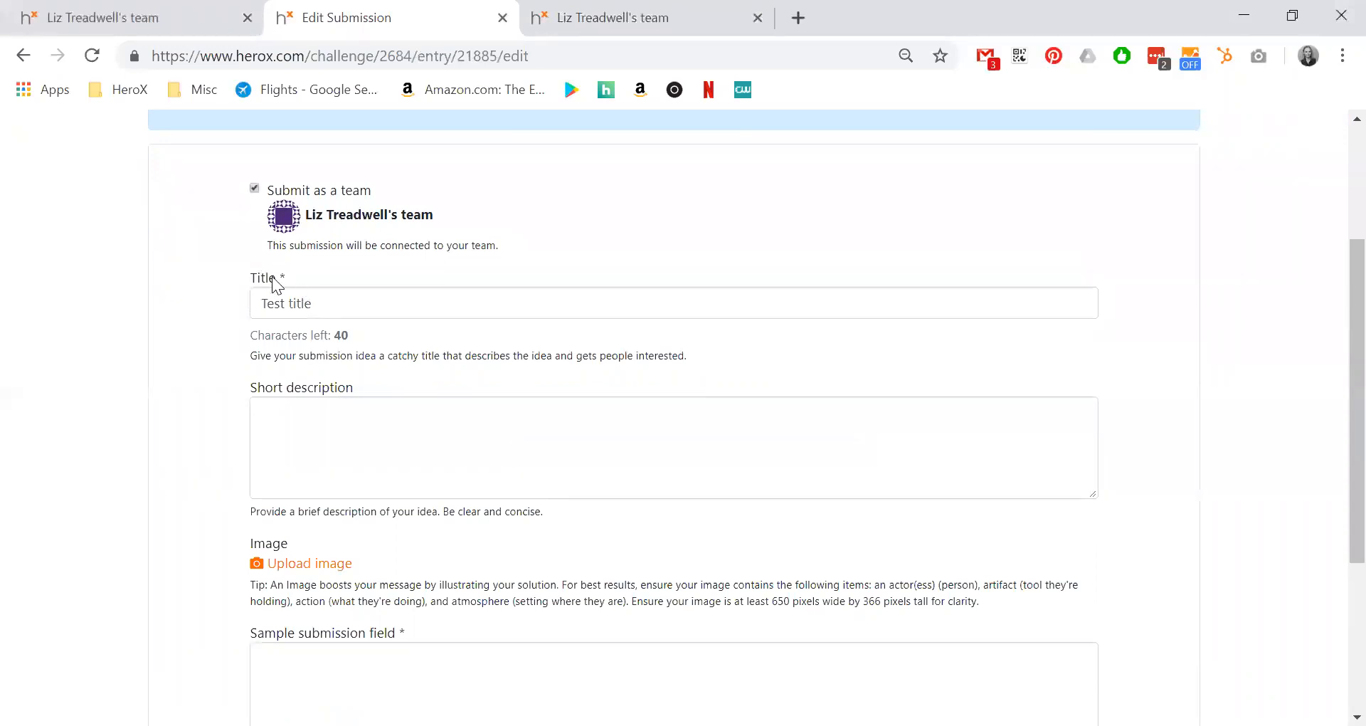
pyautogui.scroll(-3, 537, 396)
pyautogui.click(355, 450)
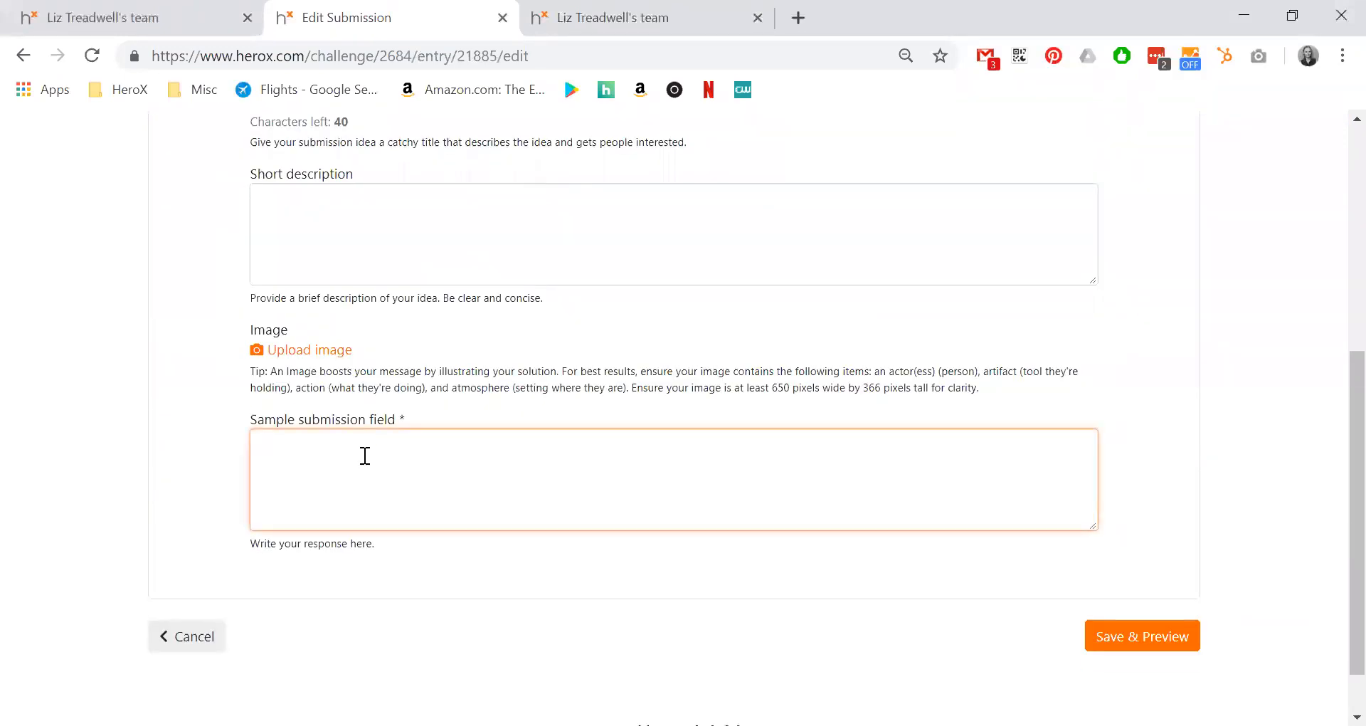
pyautogui.write('This is a test')
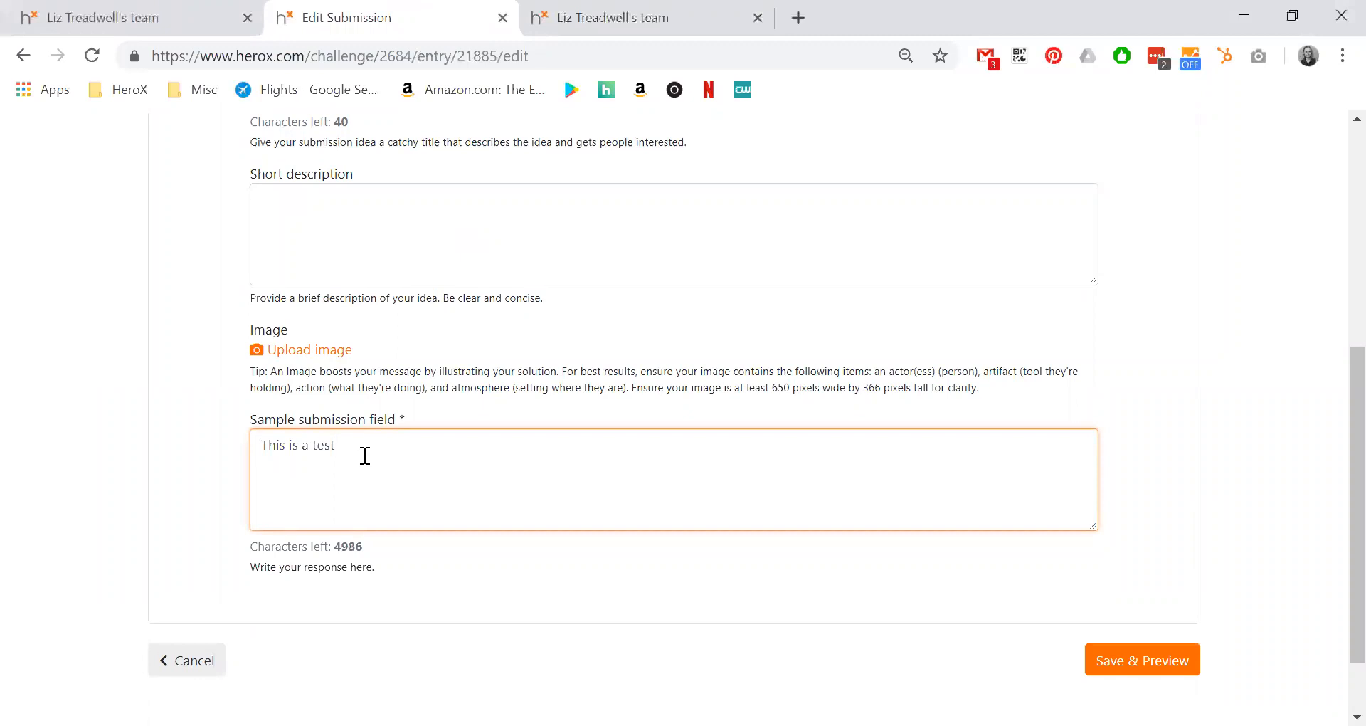
# Save & Preview the entry as a team submission, check the confirmation, and return to the challenge page.
pyautogui.click(1136, 665)
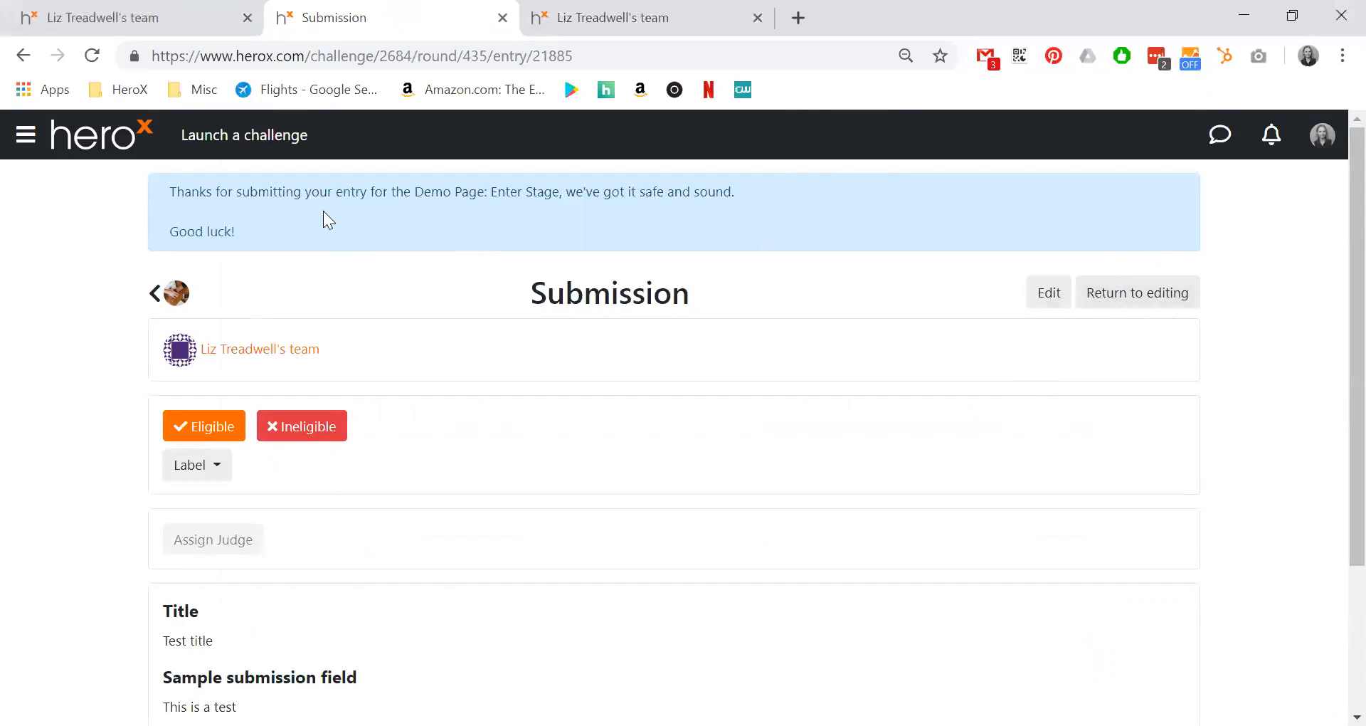
pyautogui.moveTo(171, 192); pyautogui.dragTo(708, 192)
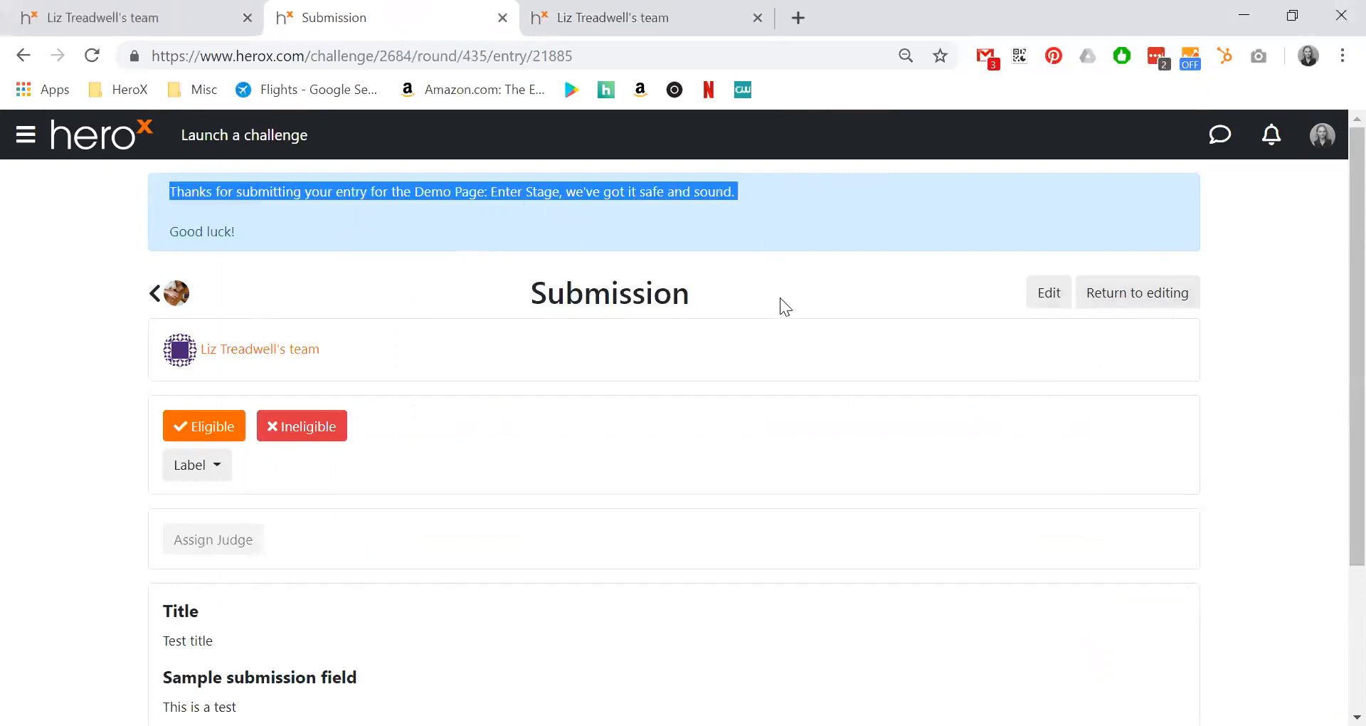
pyautogui.click(616, 222)
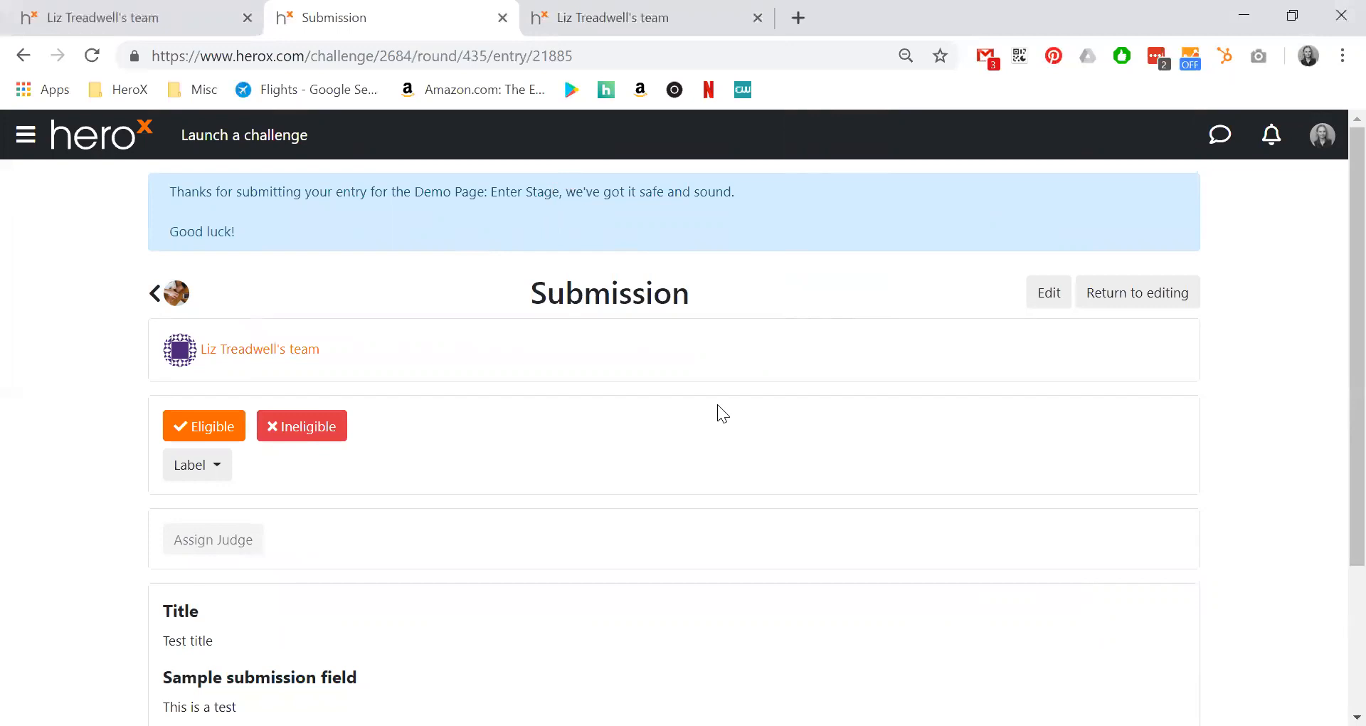
pyautogui.click(157, 296)
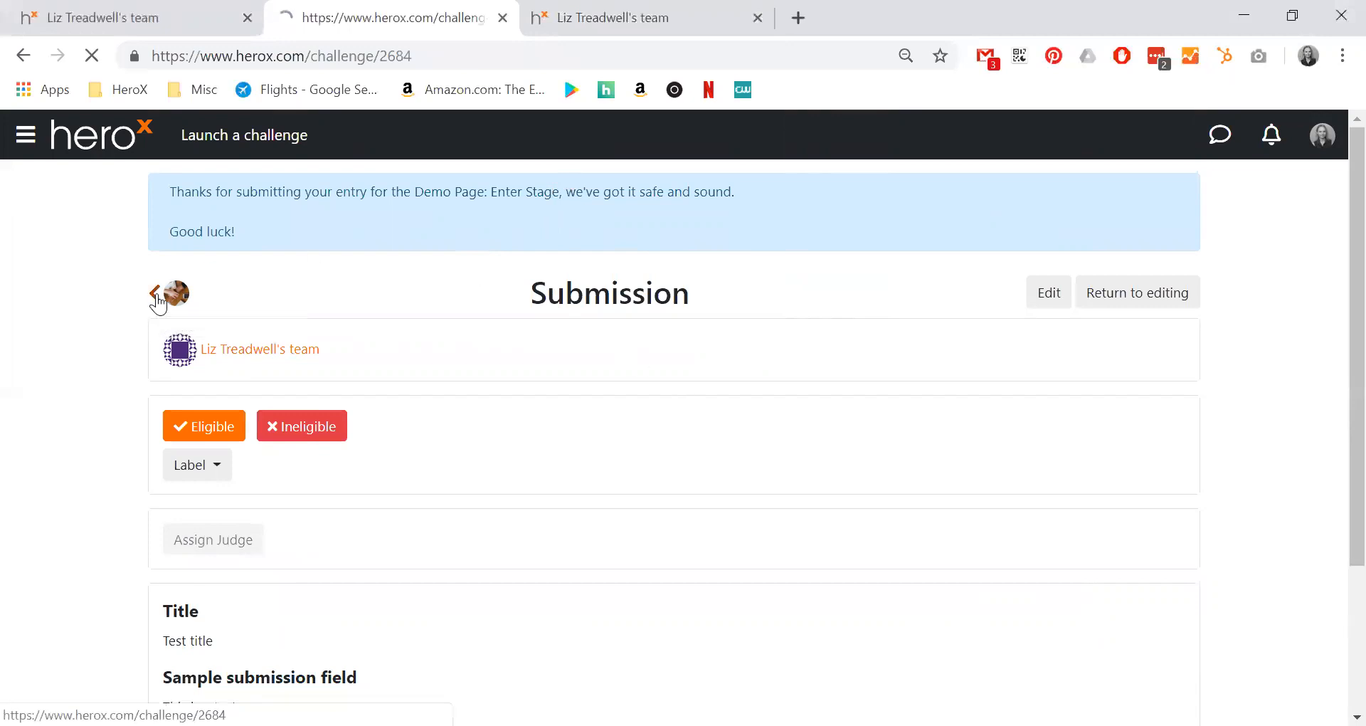